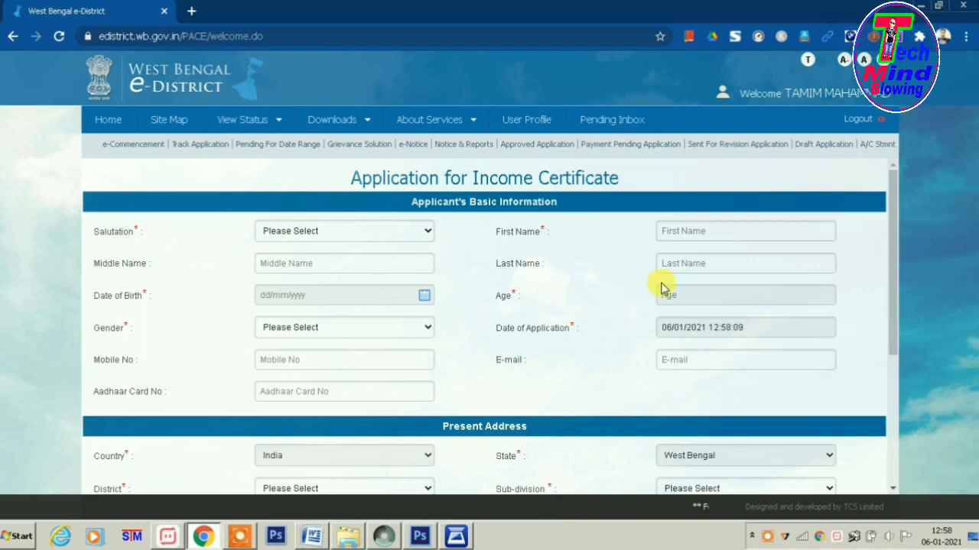
Step: Examine the applicant's basic information fields in the income certificate application, including the salutation and gender options
{"action": "scroll", "coordinate": [688, 265], "scroll_direction": "down", "scroll_amount": 1}
{"action": "scroll", "coordinate": [688, 277], "scroll_direction": "up", "scroll_amount": 1}
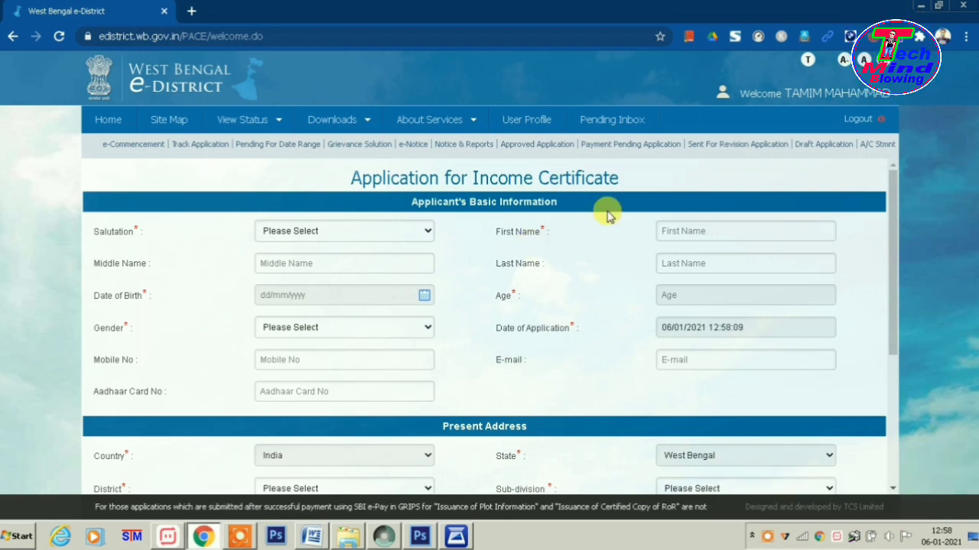
{"action": "scroll", "coordinate": [608, 222], "scroll_direction": "down", "scroll_amount": 3}
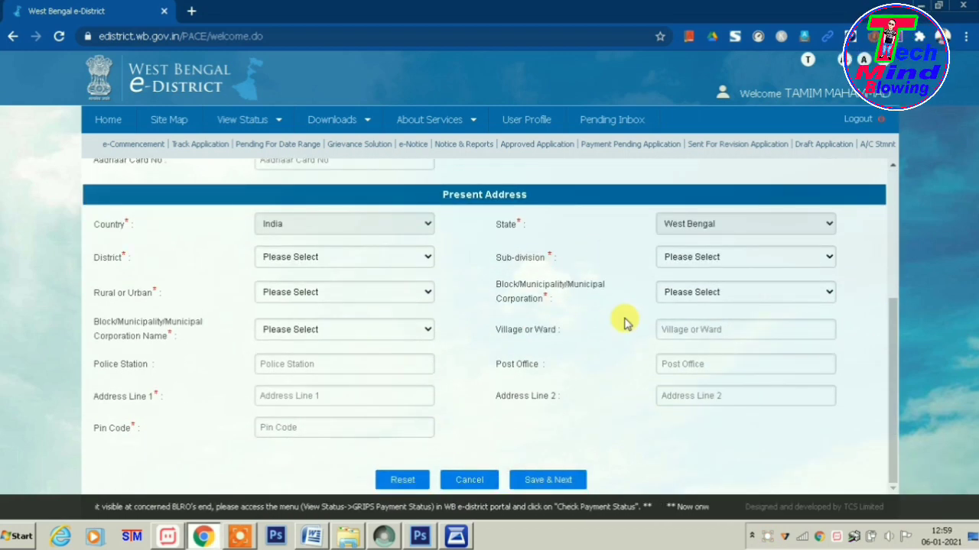
{"action": "scroll", "coordinate": [569, 320], "scroll_direction": "up", "scroll_amount": 3}
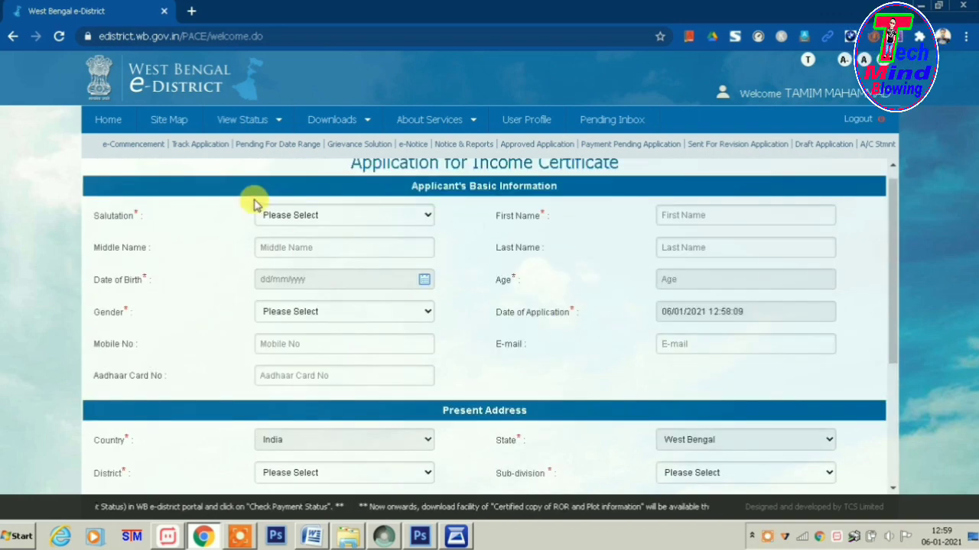
{"action": "left_click", "coordinate": [385, 222]}
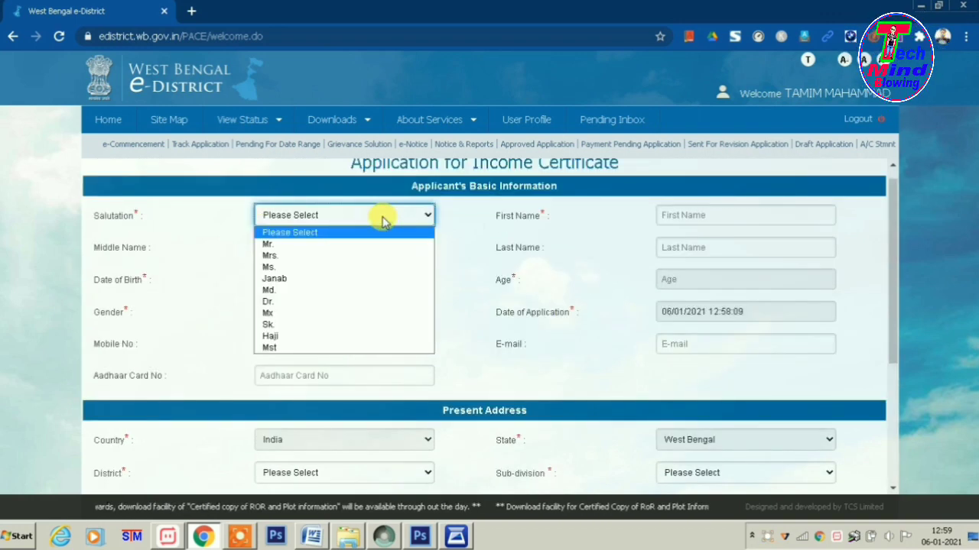
{"action": "left_click", "coordinate": [589, 221]}
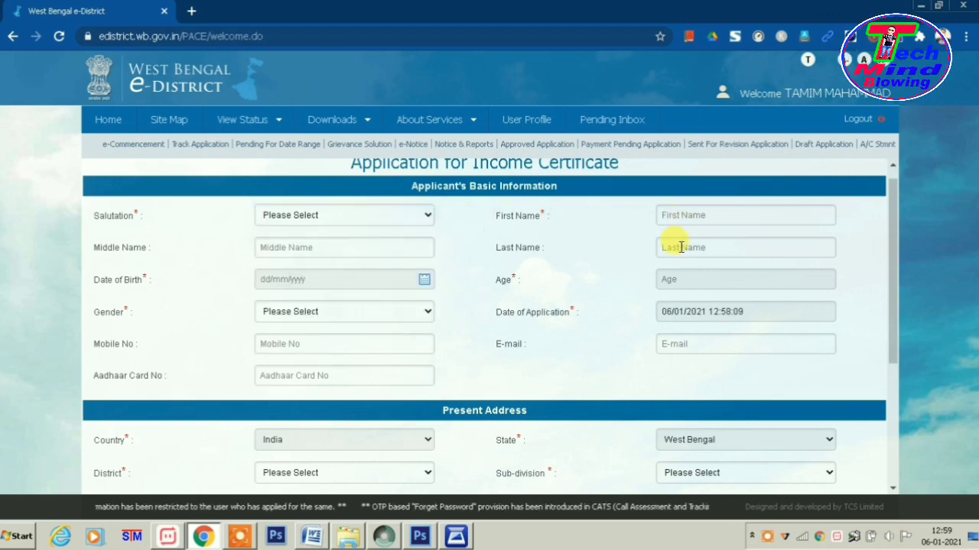
{"action": "scroll", "coordinate": [590, 241], "scroll_direction": "down", "scroll_amount": 1}
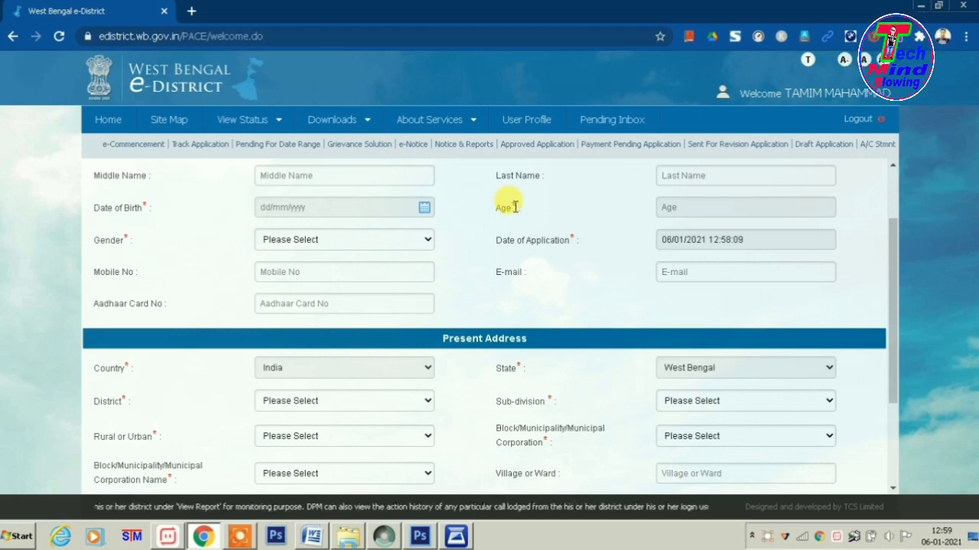
{"action": "scroll", "coordinate": [482, 218], "scroll_direction": "up", "scroll_amount": 1}
{"action": "scroll", "coordinate": [343, 225], "scroll_direction": "down", "scroll_amount": 1}
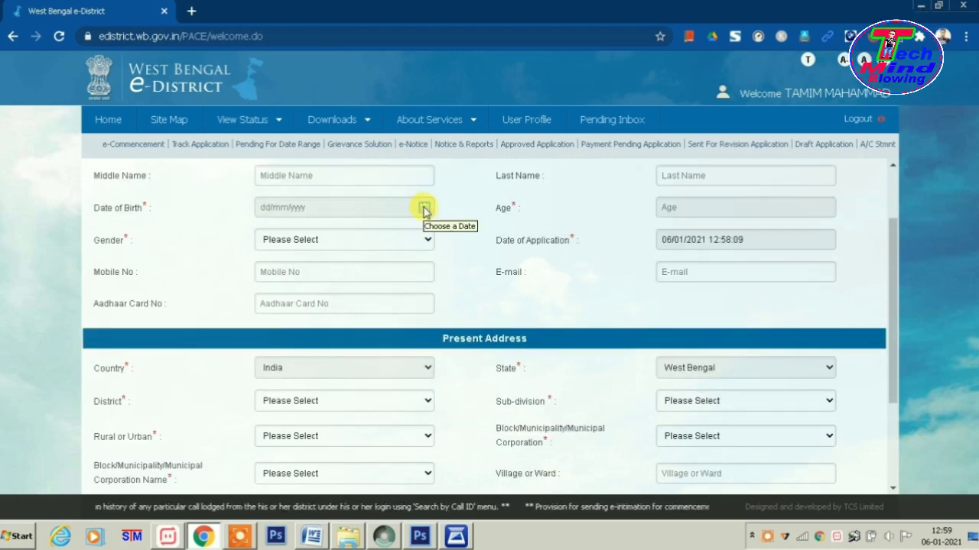
{"action": "left_click", "coordinate": [373, 242]}
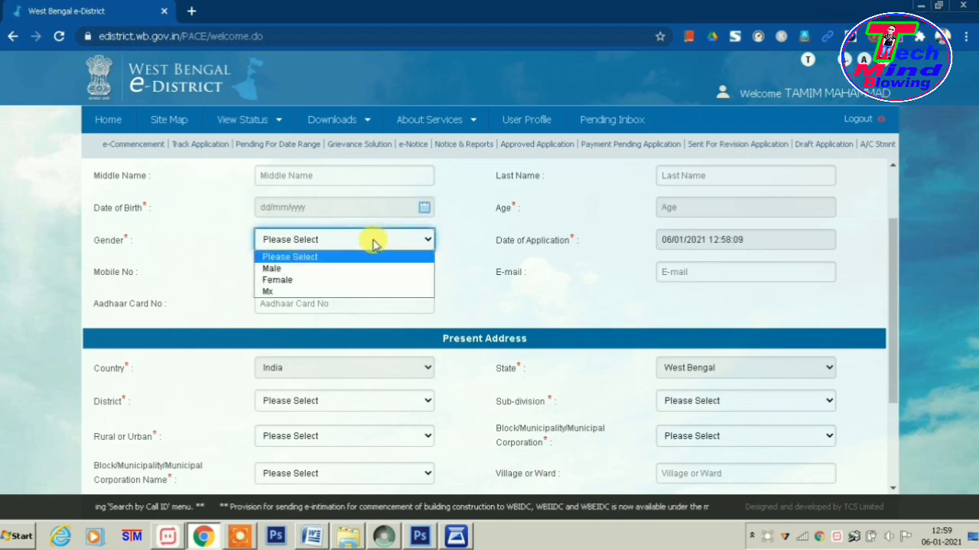
Step: Examine the present address section of the application, including the district and sub-division choices
{"action": "scroll", "coordinate": [467, 247], "scroll_direction": "down", "scroll_amount": 2}
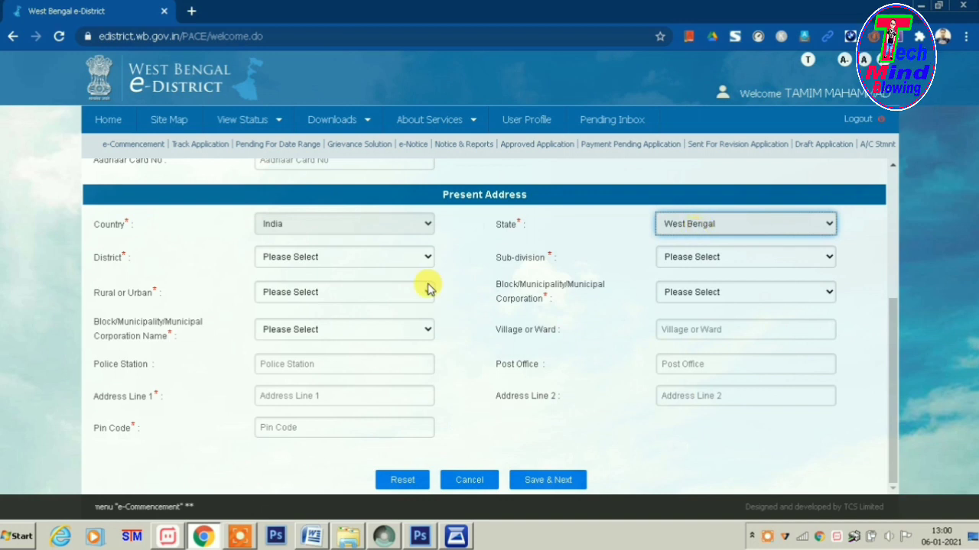
{"action": "left_click", "coordinate": [428, 257]}
{"action": "left_click", "coordinate": [428, 257]}
{"action": "left_click", "coordinate": [704, 260]}
{"action": "left_click", "coordinate": [692, 260]}
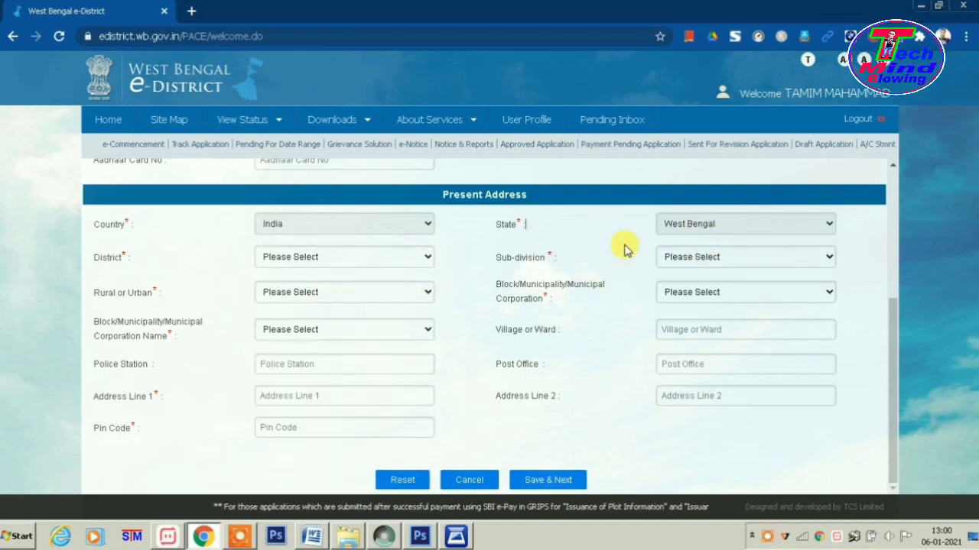
{"action": "left_click", "coordinate": [725, 260]}
{"action": "left_click", "coordinate": [341, 258]}
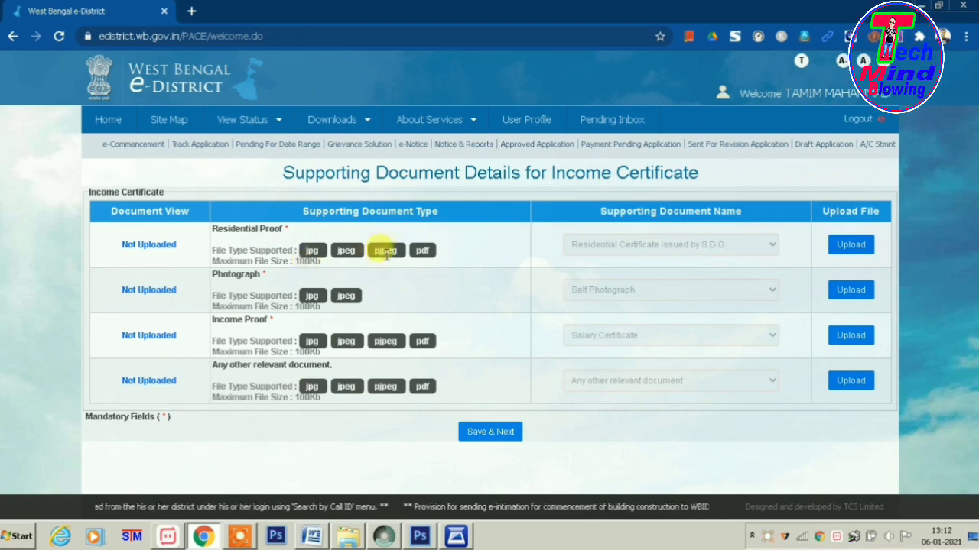
Step: Set the residential proof document to Aadhaar Card and choose the applicant's Aadhaar image file for it
{"action": "left_click", "coordinate": [851, 245]}
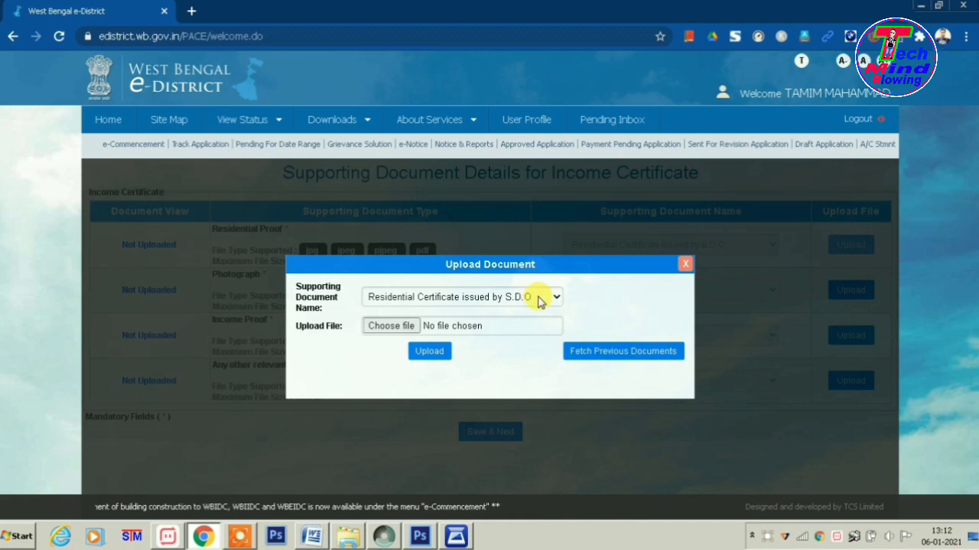
{"action": "left_click", "coordinate": [539, 300]}
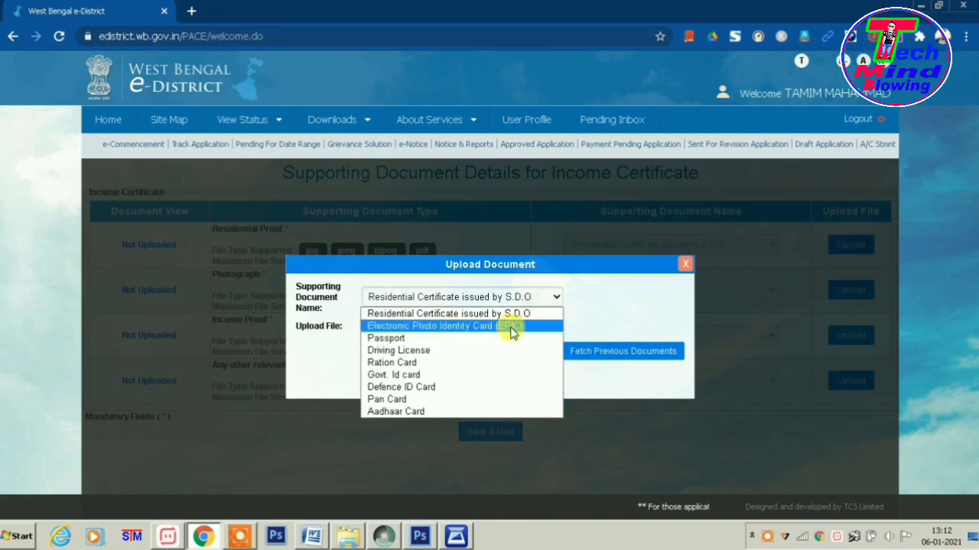
{"action": "left_click", "coordinate": [426, 411]}
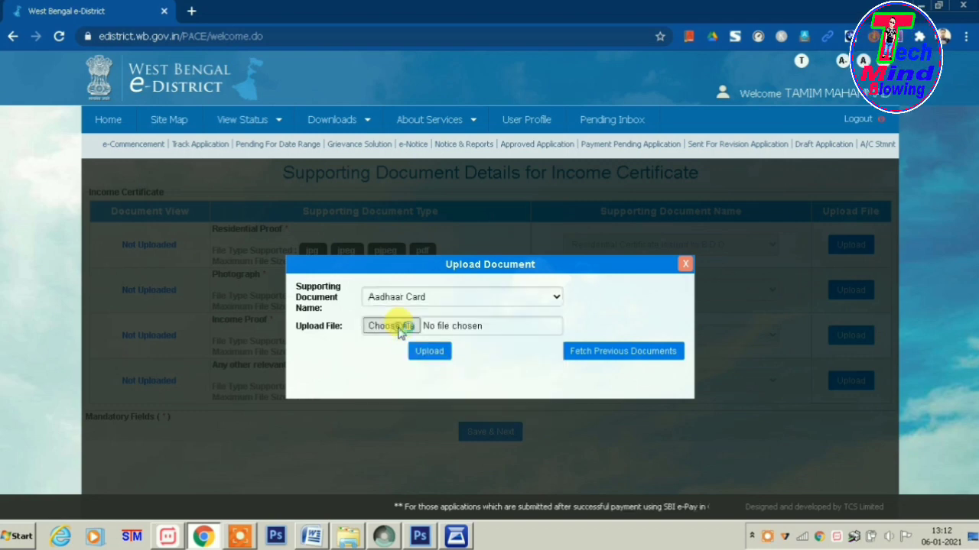
{"action": "left_click", "coordinate": [391, 327]}
{"action": "type", "text": "ha"}
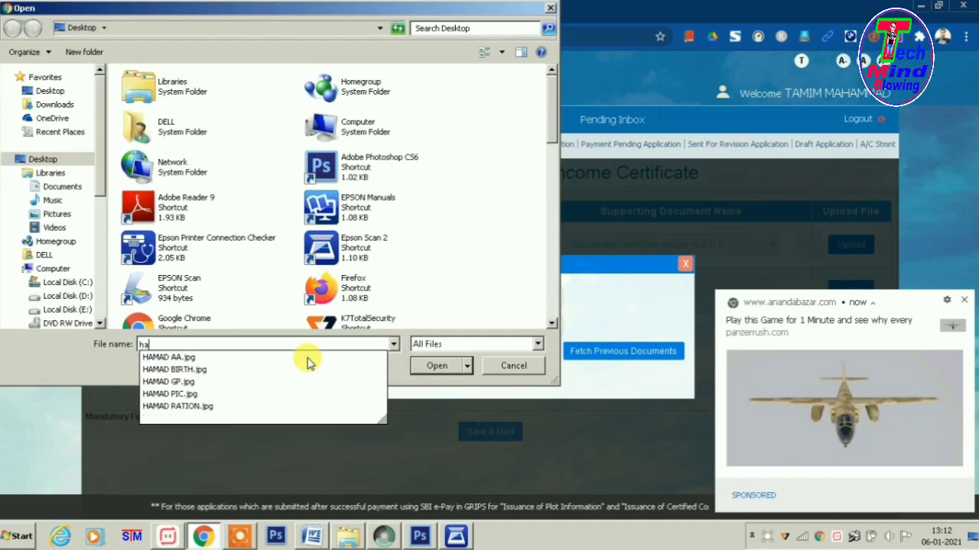
{"action": "left_click", "coordinate": [252, 357]}
{"action": "left_click", "coordinate": [437, 365]}
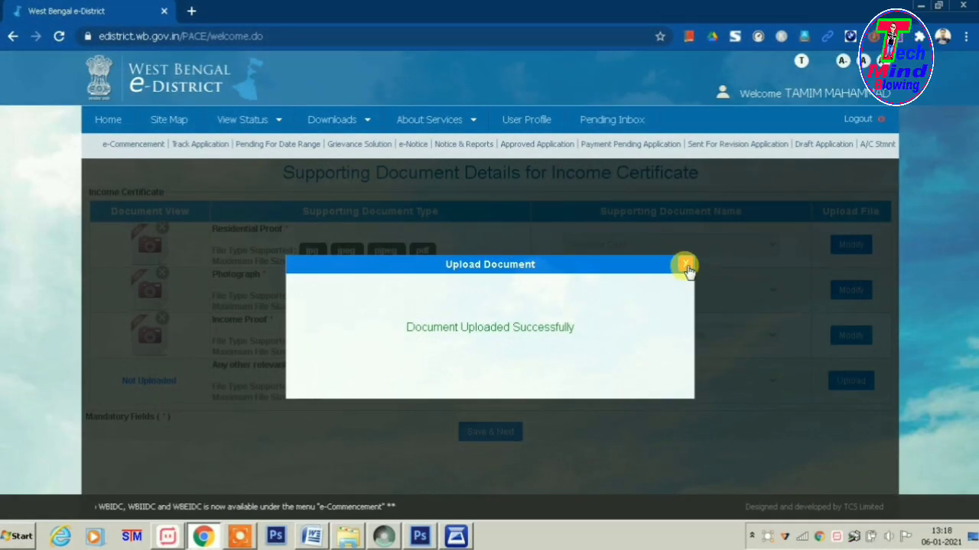
Step: Save the uploaded supporting documents and review the photograph in the application's supporting document list
{"action": "left_click", "coordinate": [685, 264]}
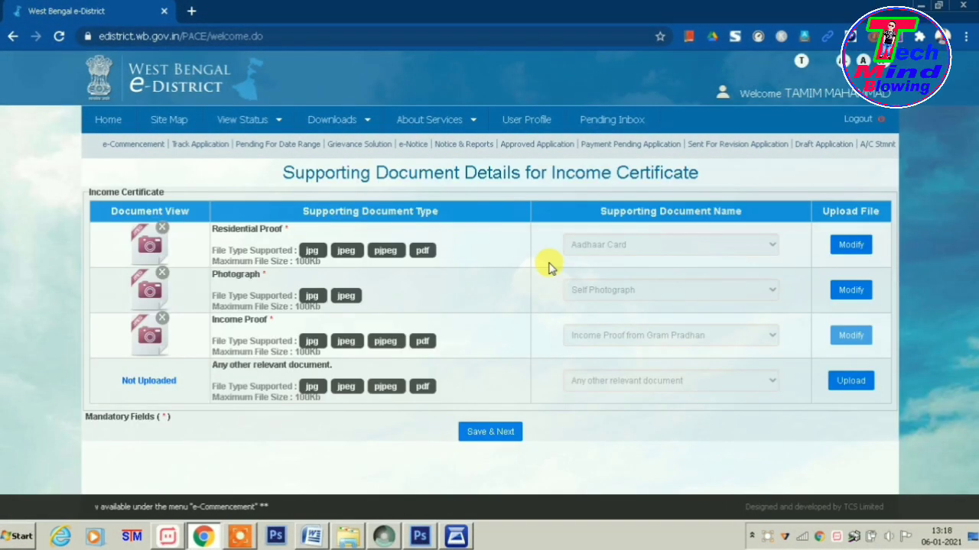
{"action": "left_click", "coordinate": [493, 440]}
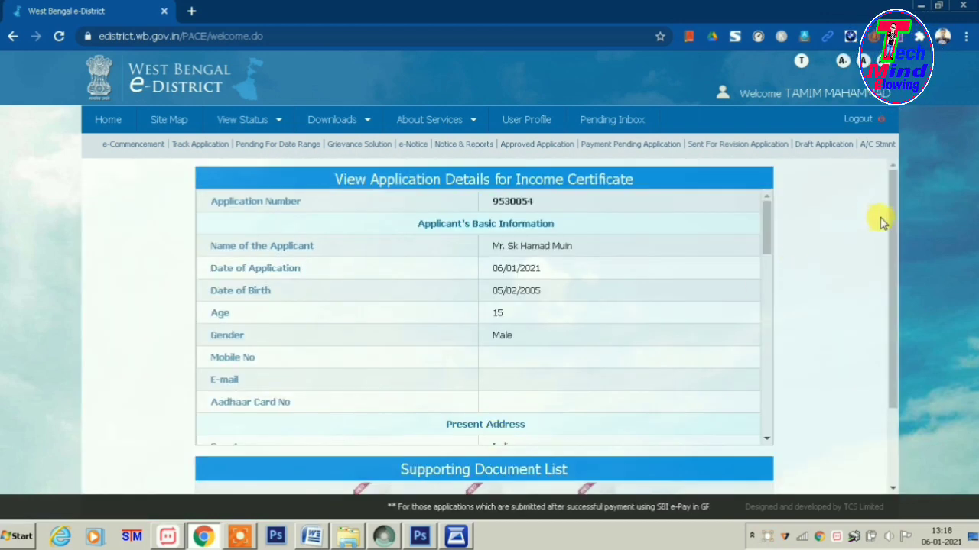
{"action": "left_click_drag", "start_coordinate": [887, 222], "coordinate": [893, 329]}
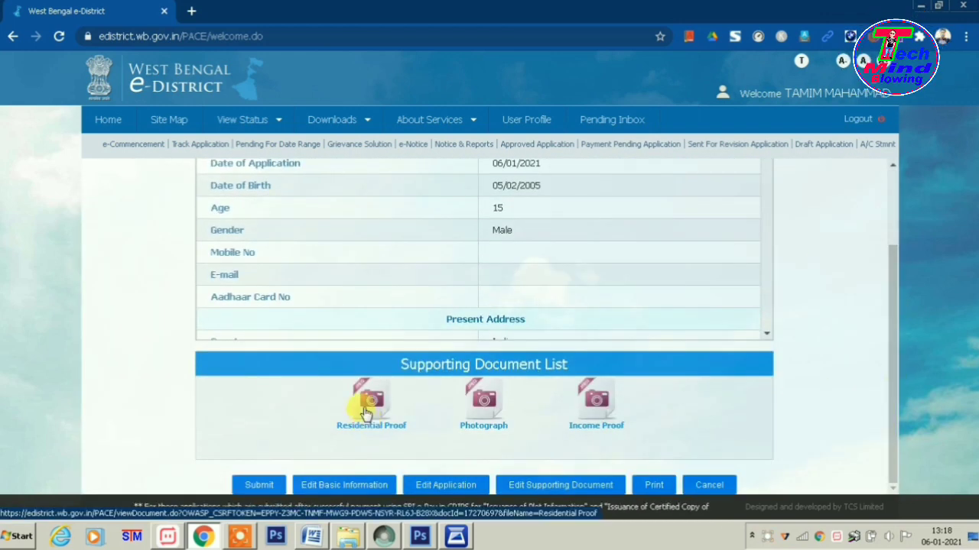
{"action": "left_click", "coordinate": [484, 404]}
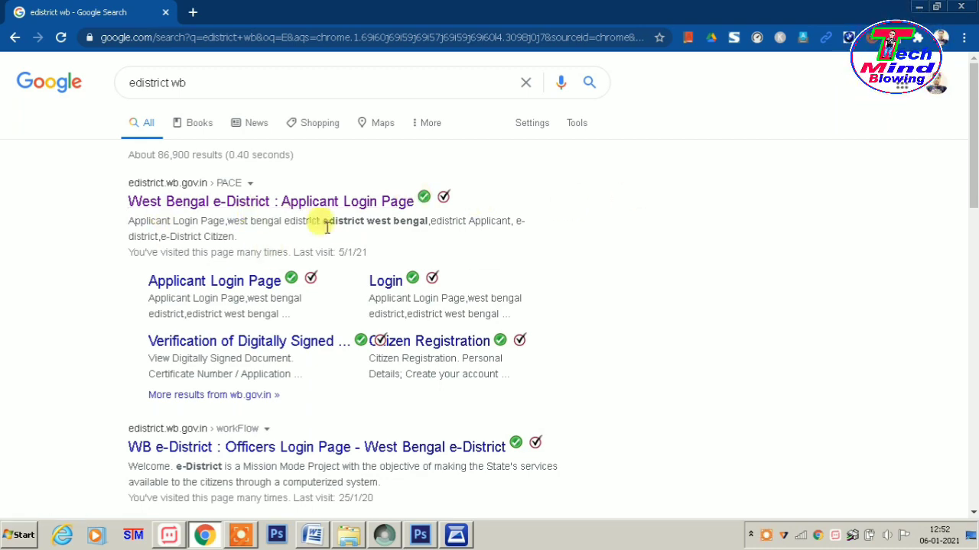
Step: Log in as a citizen through the West Bengal e-District applicant login page and open the Income Certificate service among the certificates
{"action": "left_click", "coordinate": [340, 205]}
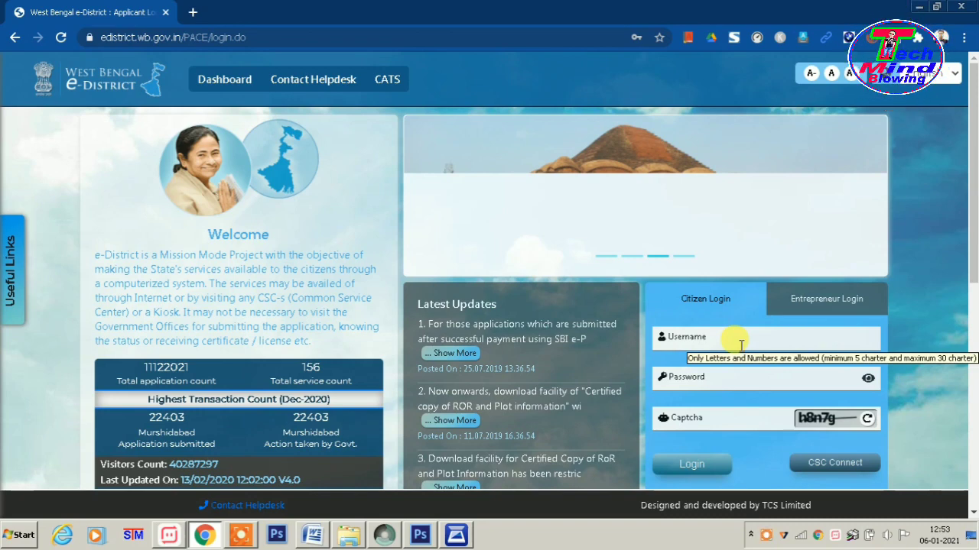
{"action": "left_click", "coordinate": [698, 465]}
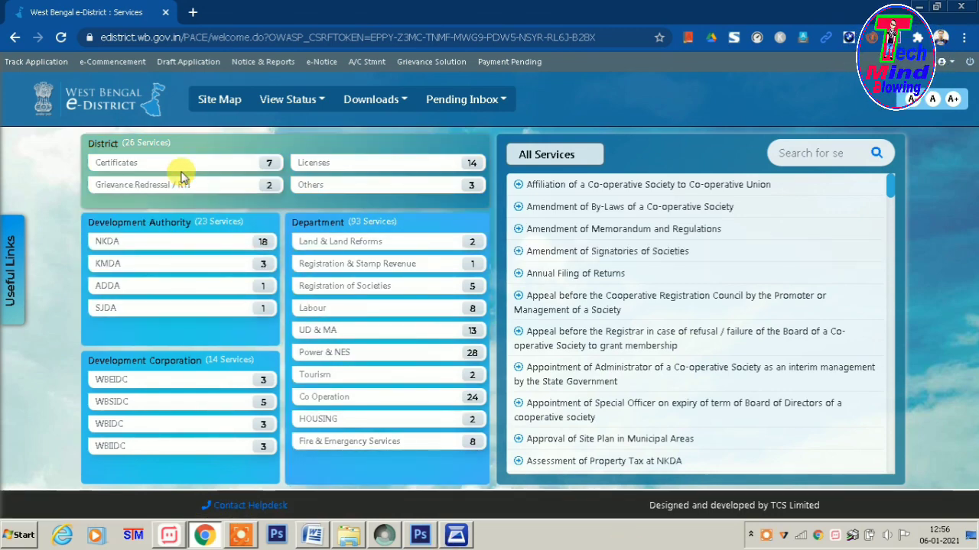
{"action": "left_click", "coordinate": [254, 168]}
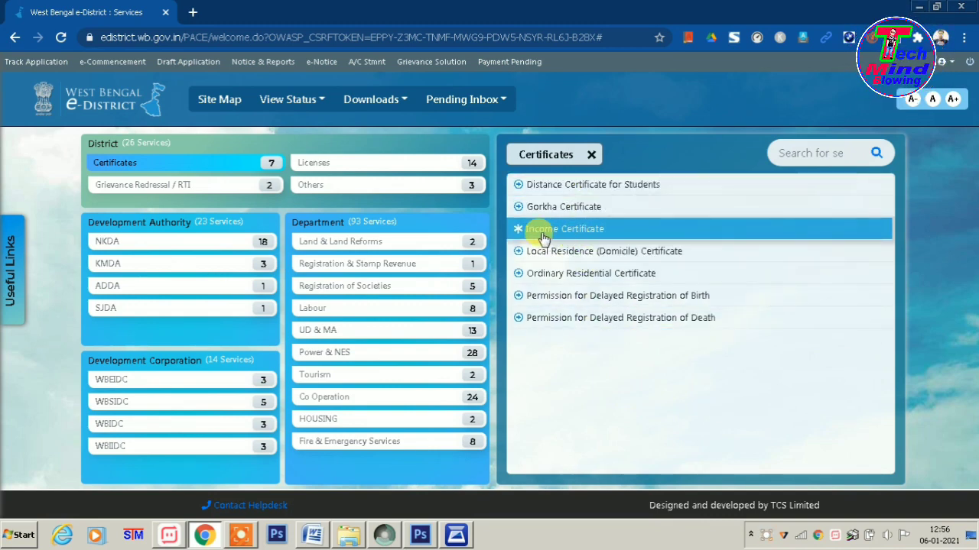
{"action": "left_click", "coordinate": [579, 234]}
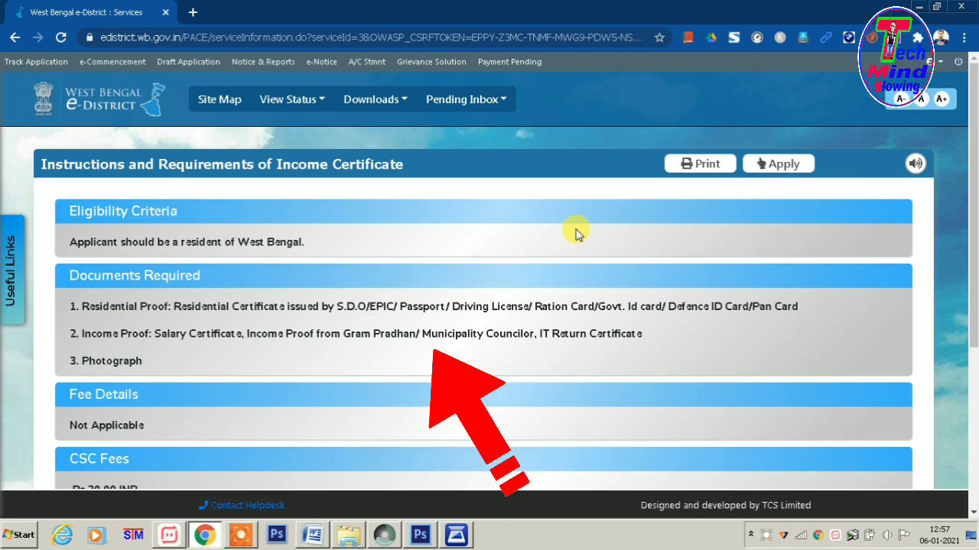
Step: Authorise the approving authority to view the Aadhaar and personal information, and start the income certificate application
{"action": "scroll", "coordinate": [578, 235], "scroll_direction": "down", "scroll_amount": 1}
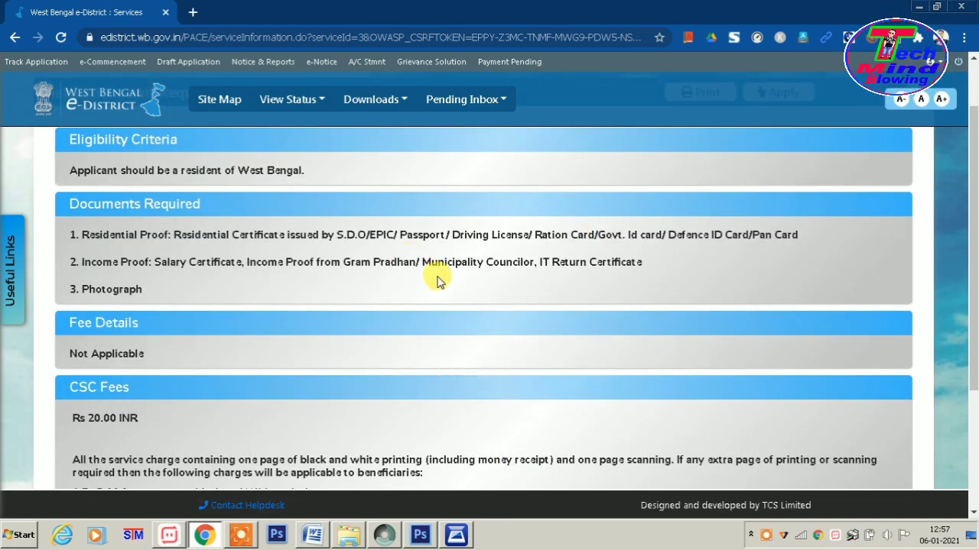
{"action": "scroll", "coordinate": [437, 277], "scroll_direction": "down", "scroll_amount": 3}
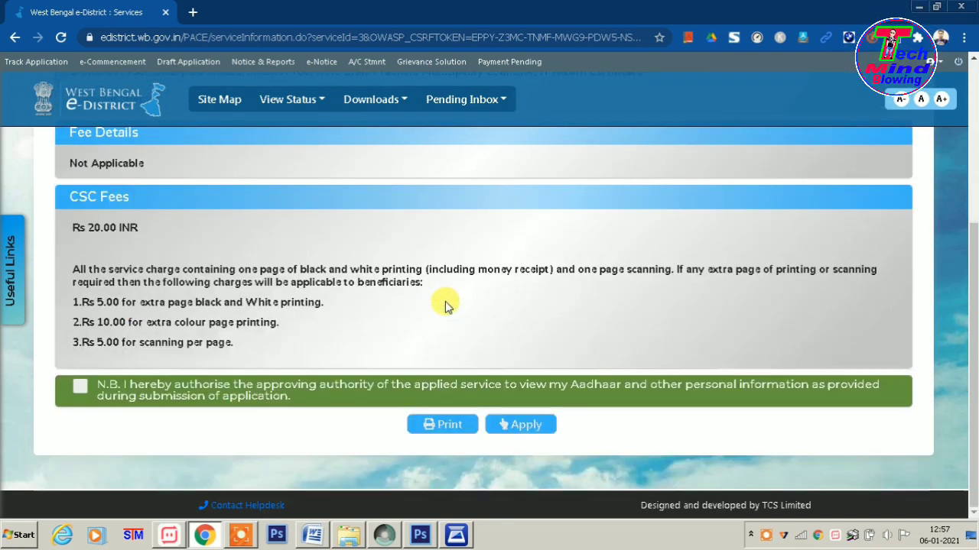
{"action": "left_click", "coordinate": [81, 388]}
{"action": "left_click", "coordinate": [519, 429]}
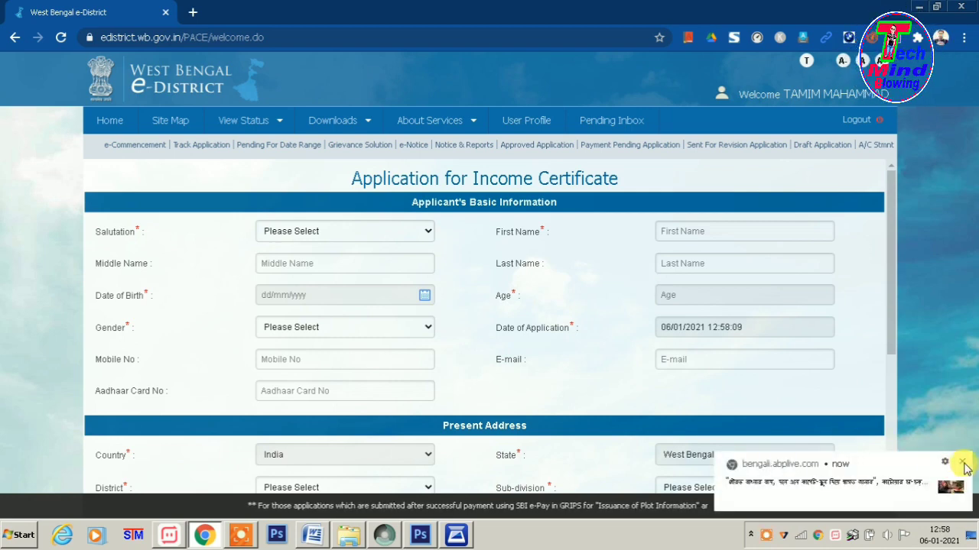
Step: Dismiss the browser notification and examine the blank application form's basic information and present address fields, including the salutation options
{"action": "left_click", "coordinate": [961, 463]}
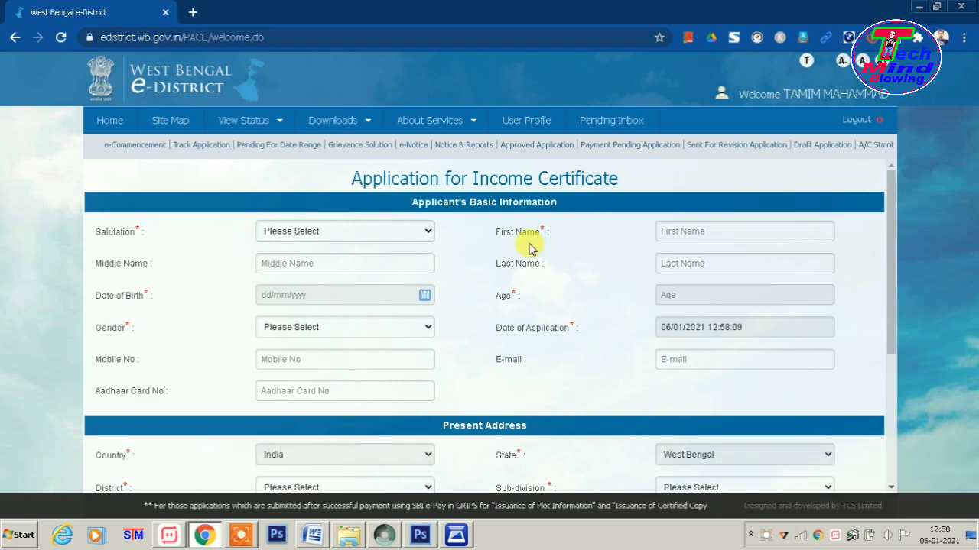
{"action": "scroll", "coordinate": [616, 262], "scroll_direction": "down", "scroll_amount": 3}
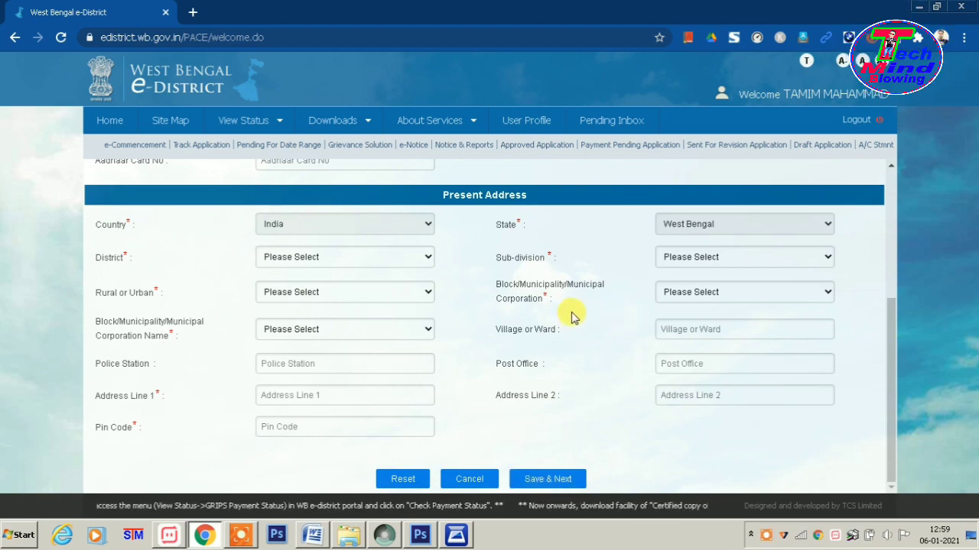
{"action": "scroll", "coordinate": [572, 318], "scroll_direction": "up", "scroll_amount": 3}
{"action": "scroll", "coordinate": [572, 318], "scroll_direction": "up", "scroll_amount": 1}
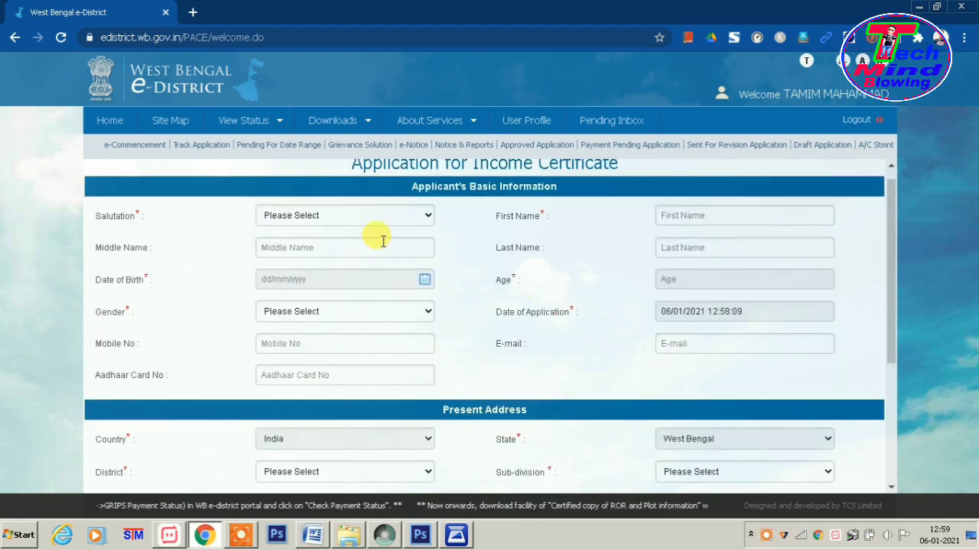
{"action": "left_click", "coordinate": [383, 217]}
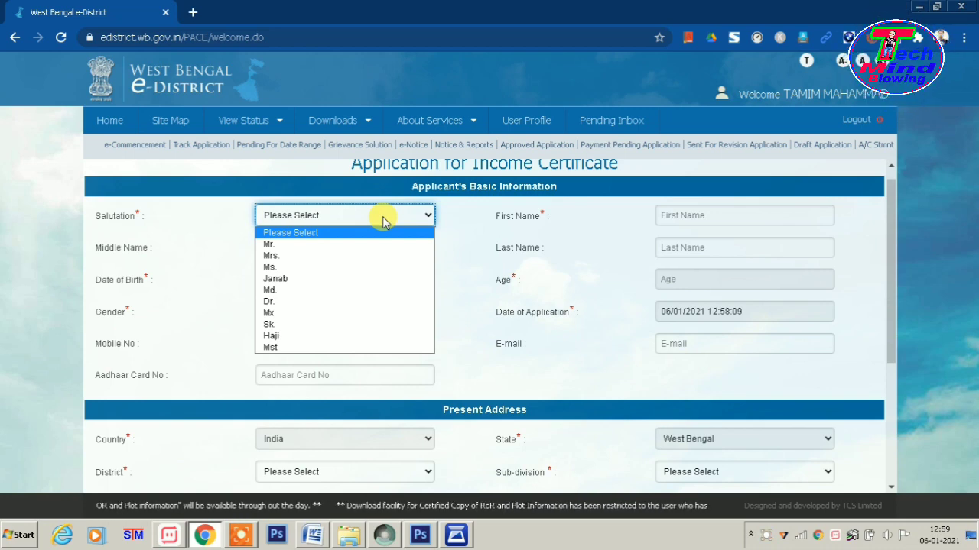
{"action": "left_click", "coordinate": [586, 217]}
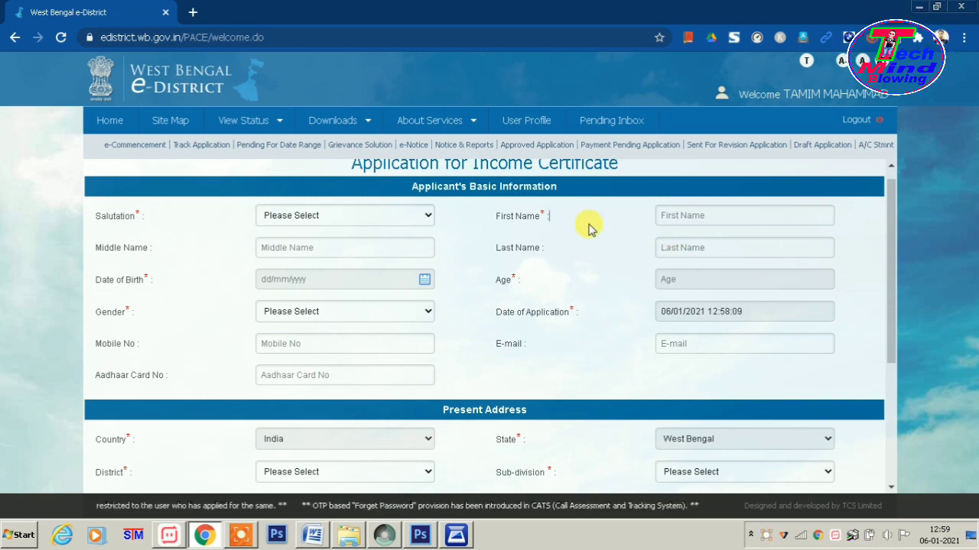
{"action": "scroll", "coordinate": [601, 283], "scroll_direction": "down", "scroll_amount": 1}
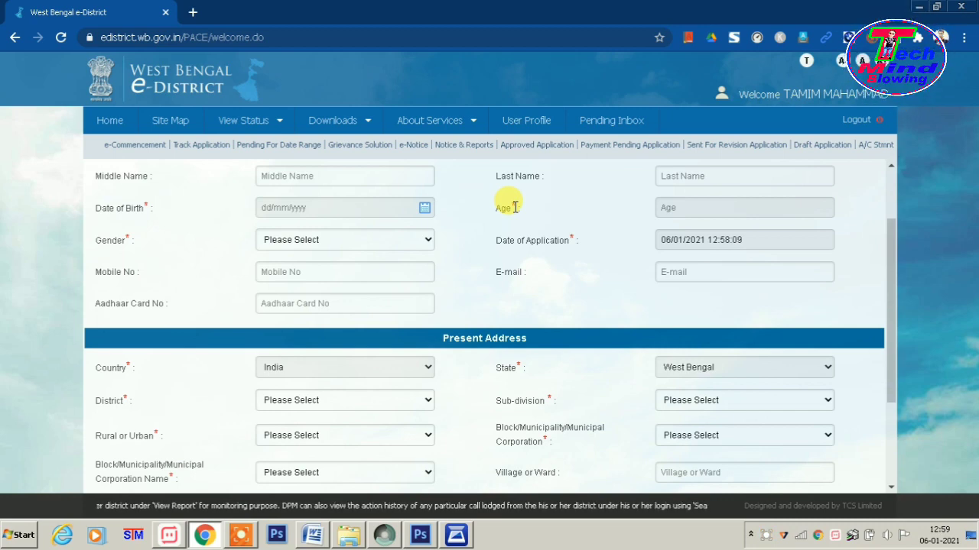
{"action": "scroll", "coordinate": [535, 202], "scroll_direction": "up", "scroll_amount": 1}
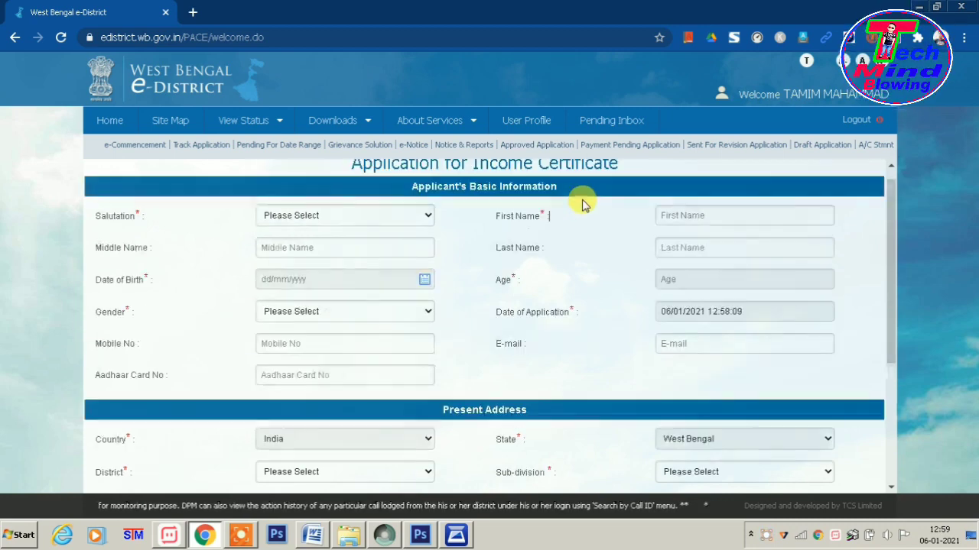
{"action": "scroll", "coordinate": [295, 271], "scroll_direction": "down", "scroll_amount": 1}
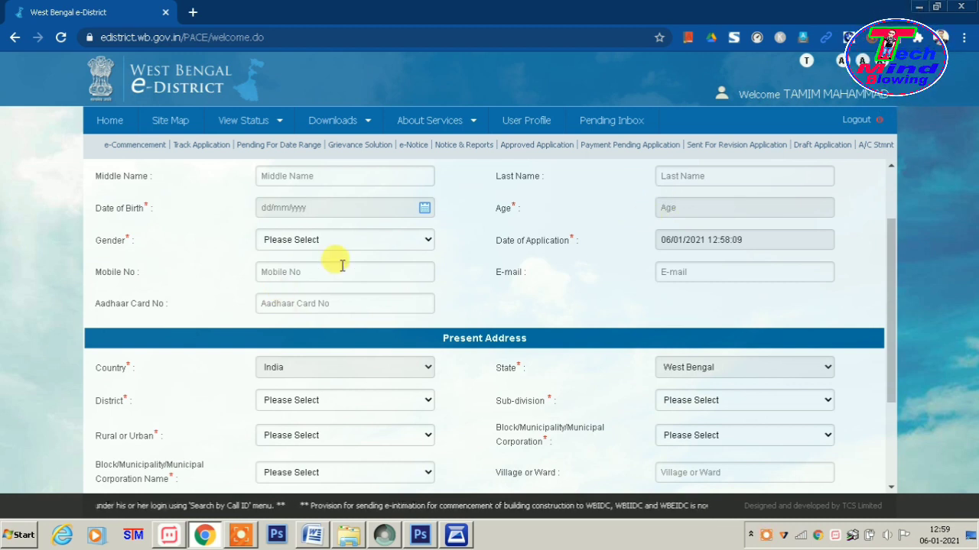
Step: Examine the gender options in the basic information and the State and Sub-division fields of the present address
{"action": "left_click", "coordinate": [373, 241]}
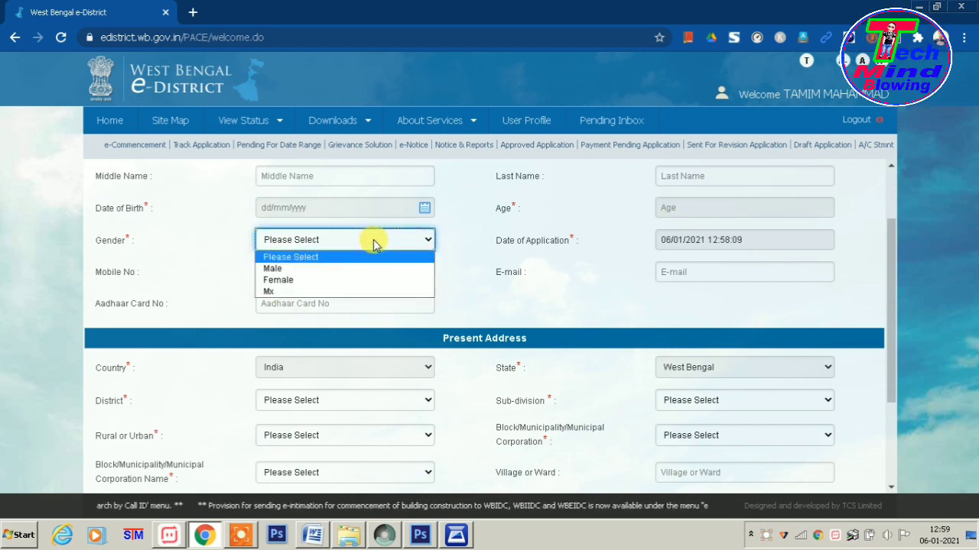
{"action": "left_click", "coordinate": [465, 246]}
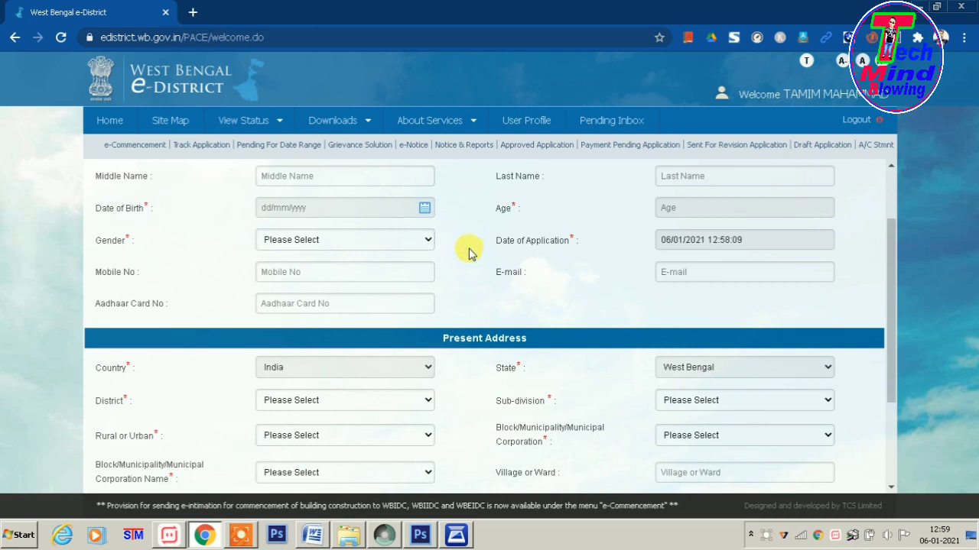
{"action": "scroll", "coordinate": [467, 250], "scroll_direction": "down", "scroll_amount": 2}
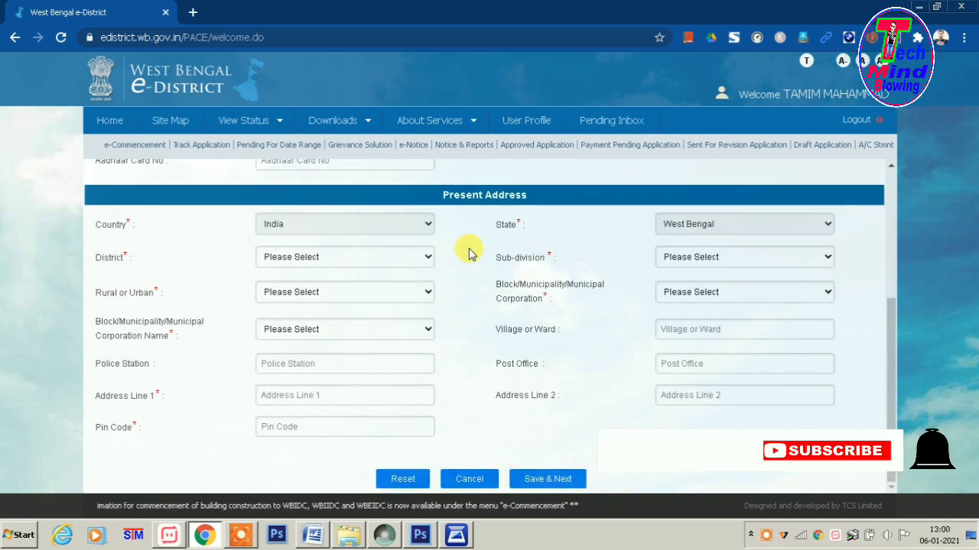
{"action": "left_click", "coordinate": [698, 231]}
{"action": "left_click", "coordinate": [698, 231]}
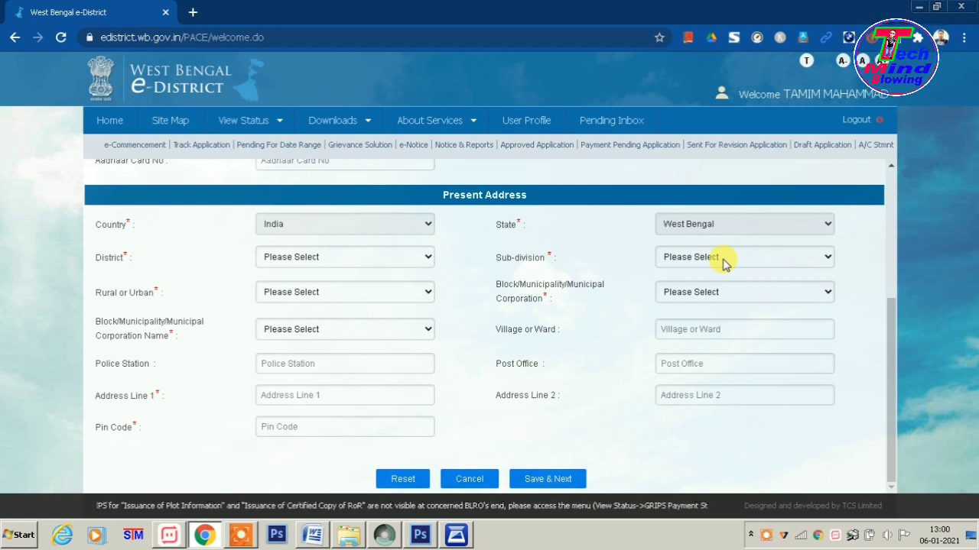
{"action": "left_click", "coordinate": [723, 260]}
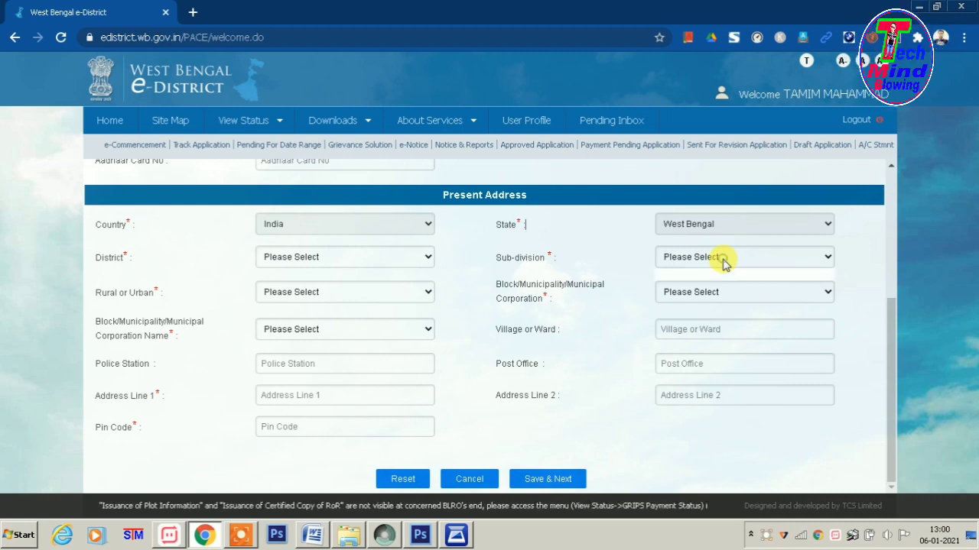
Step: Try Darjeeling as the present address district and check the Rural or Urban options
{"action": "left_click", "coordinate": [353, 263]}
{"action": "left_click", "coordinate": [321, 332]}
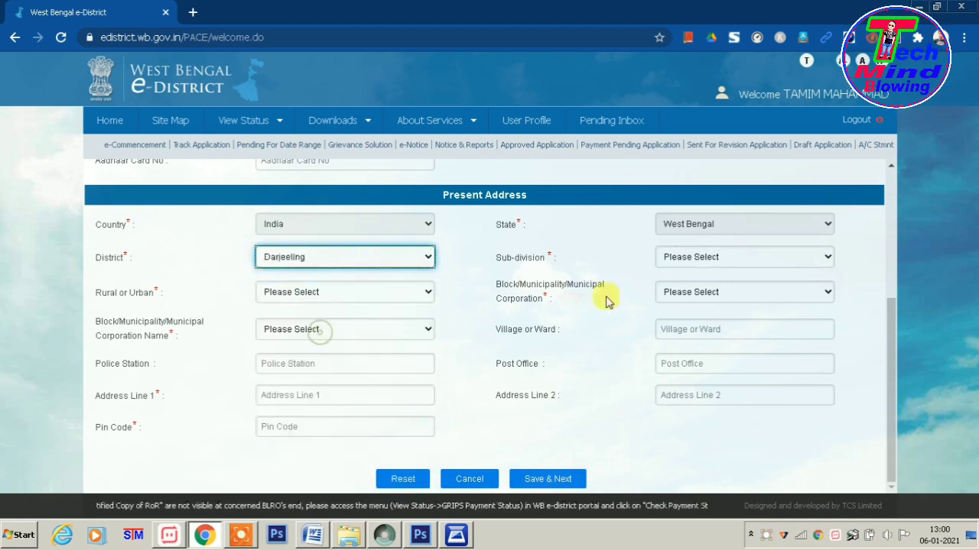
{"action": "left_click", "coordinate": [344, 295]}
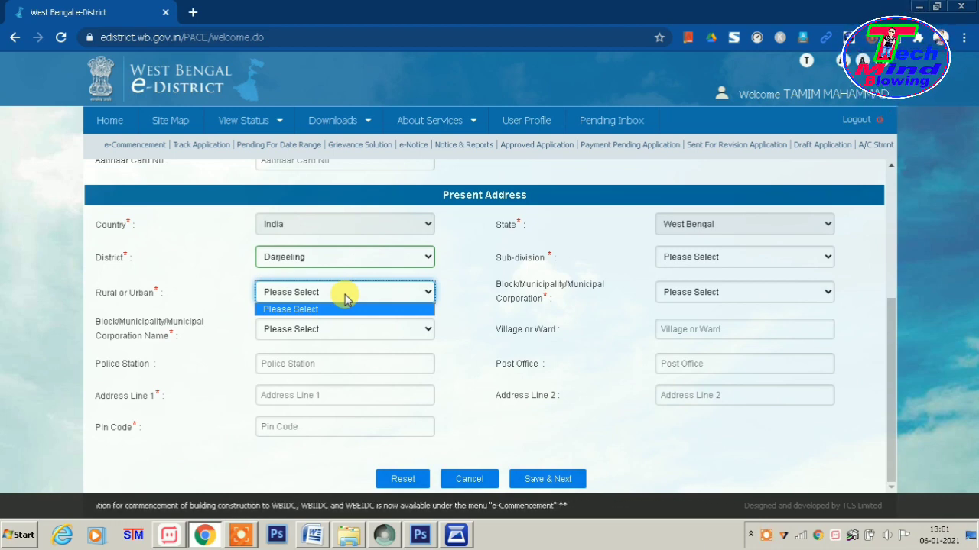
{"action": "left_click", "coordinate": [435, 282]}
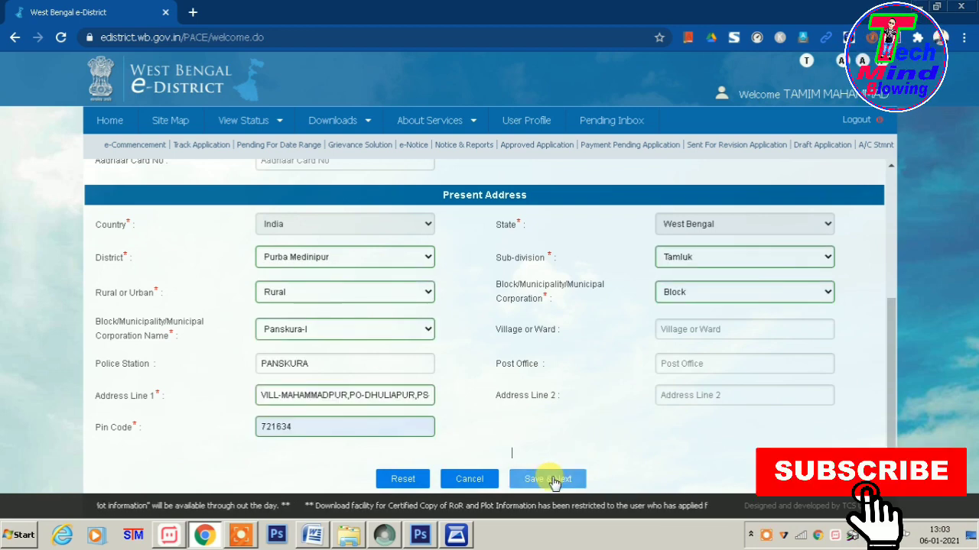
Step: Save the completed basic information and present address, and continue to the parent or husband details page
{"action": "left_click", "coordinate": [552, 481]}
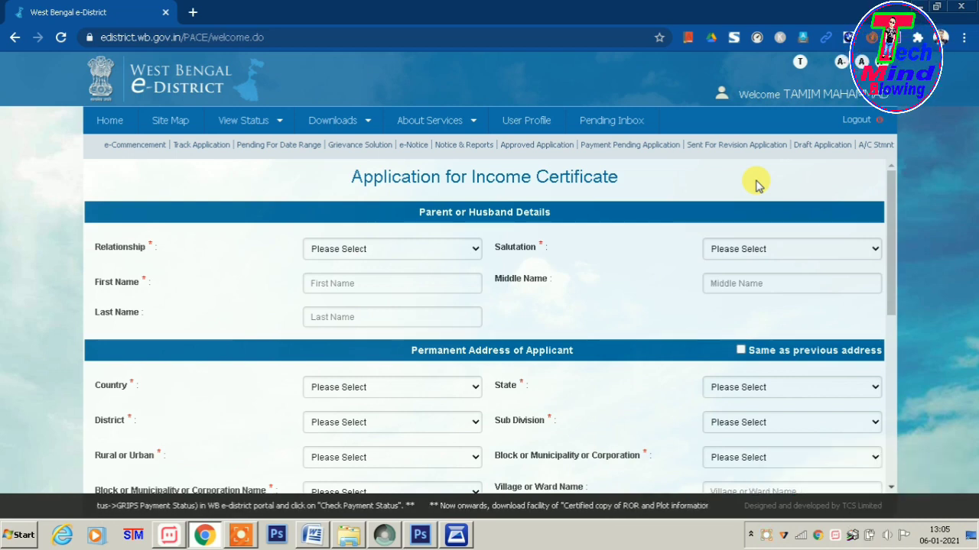
Step: Examine the parent or husband, permanent address and income details fields, including the income year options
{"action": "scroll", "coordinate": [662, 219], "scroll_direction": "down", "scroll_amount": 1}
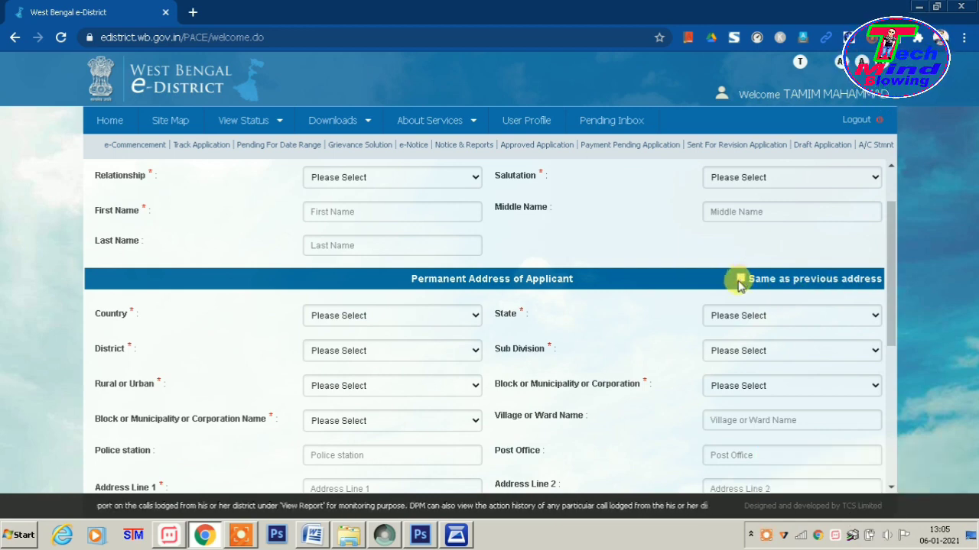
{"action": "scroll", "coordinate": [529, 334], "scroll_direction": "down", "scroll_amount": 2}
{"action": "scroll", "coordinate": [535, 229], "scroll_direction": "down", "scroll_amount": 3}
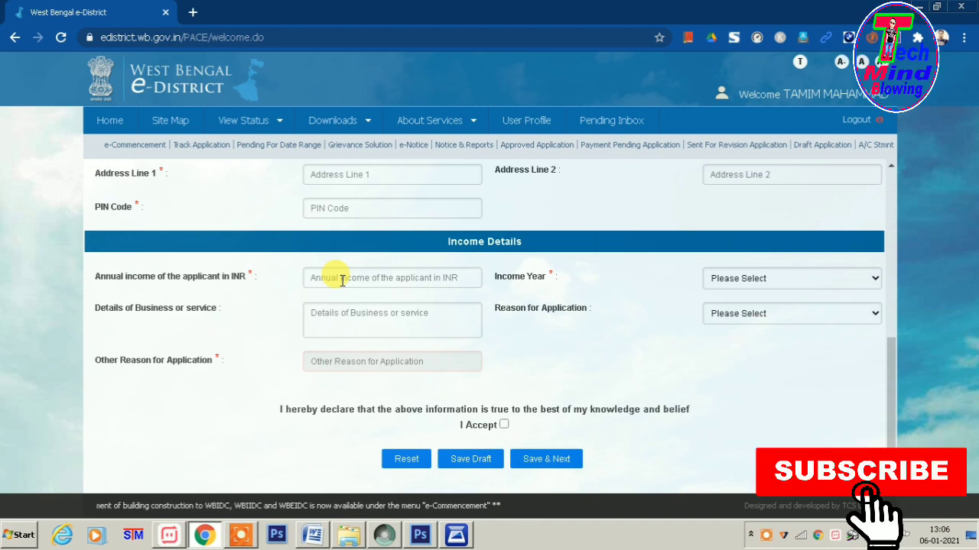
{"action": "left_click", "coordinate": [628, 284]}
{"action": "left_click", "coordinate": [795, 294]}
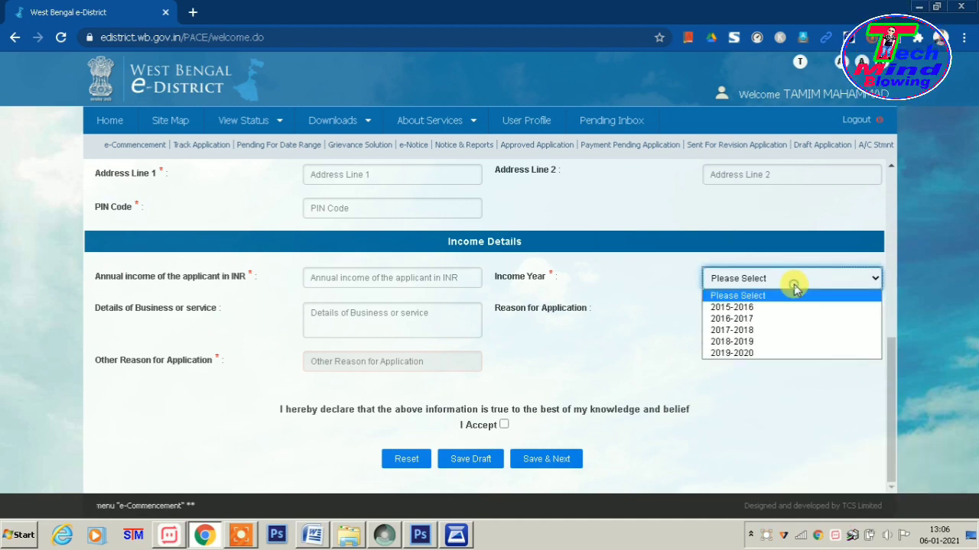